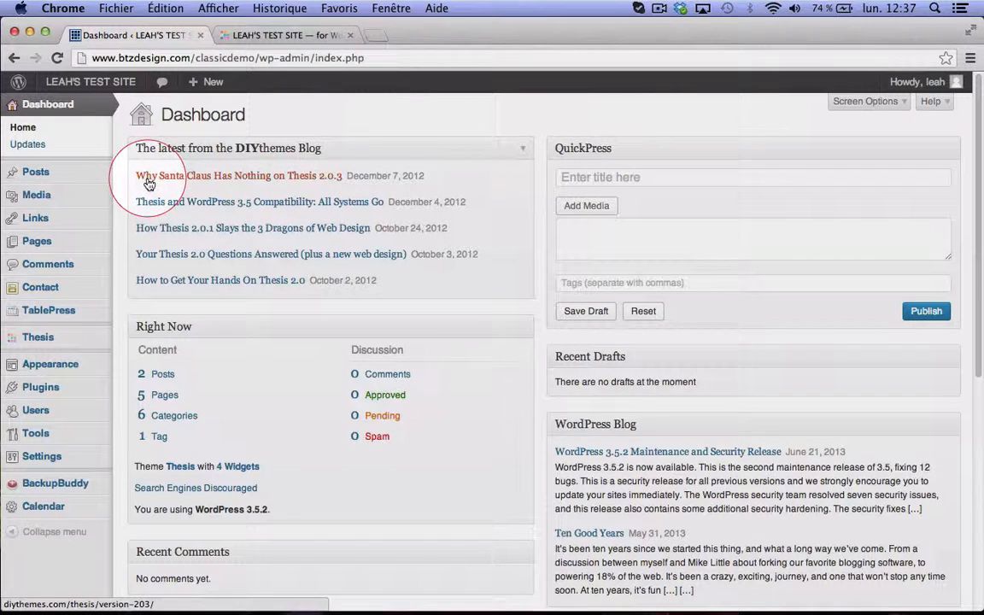
- Create a new blog post and enter the title "New Post"
mouse_move(36, 171)
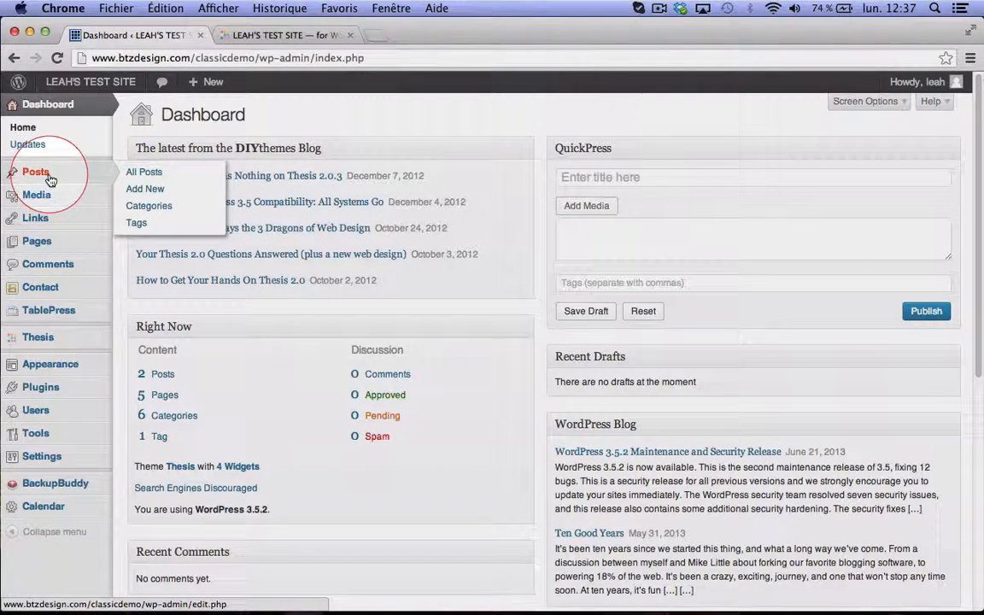
left_click(159, 194)
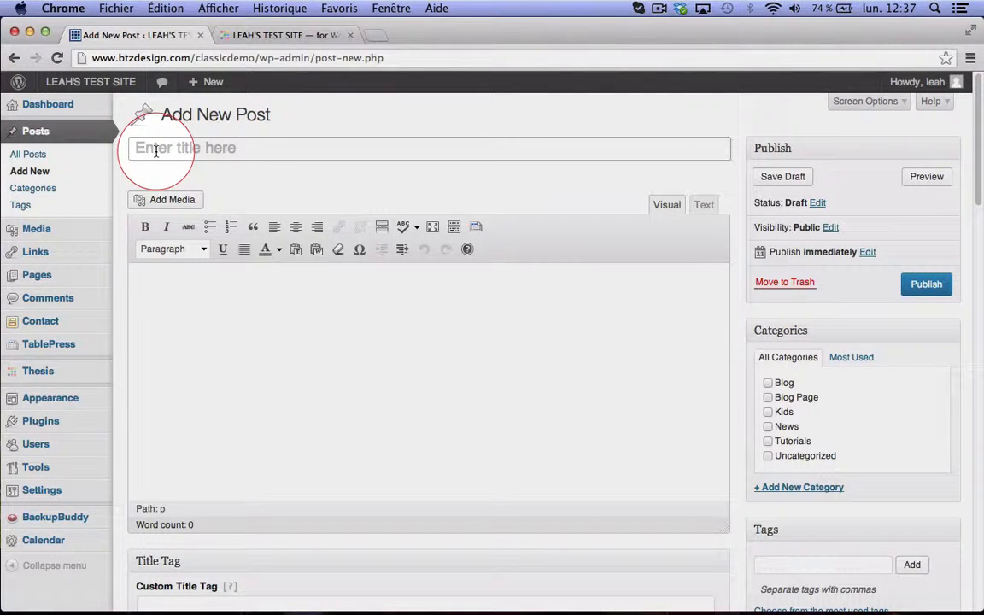
type("New Post")
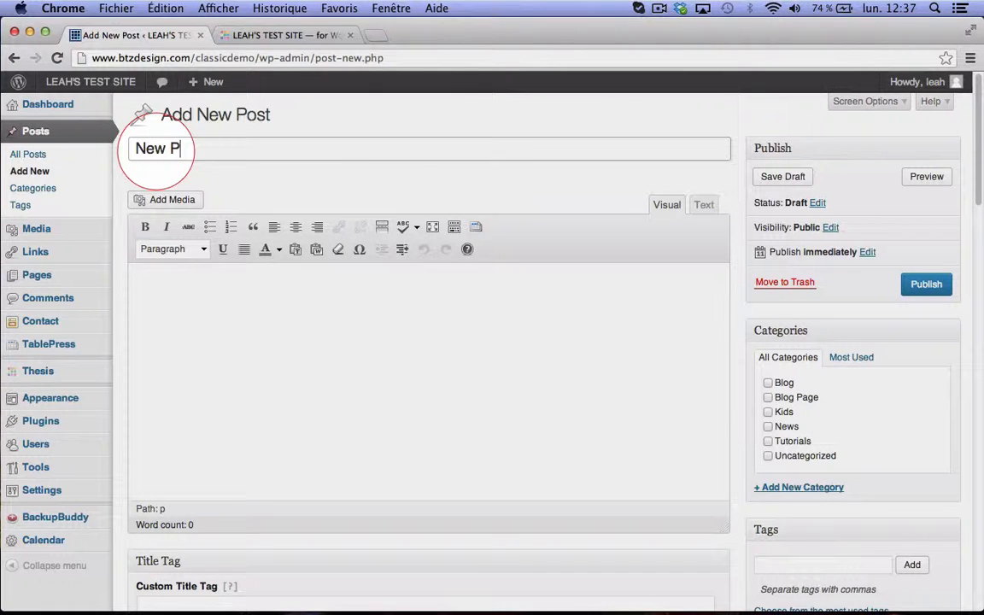
left_click(234, 298)
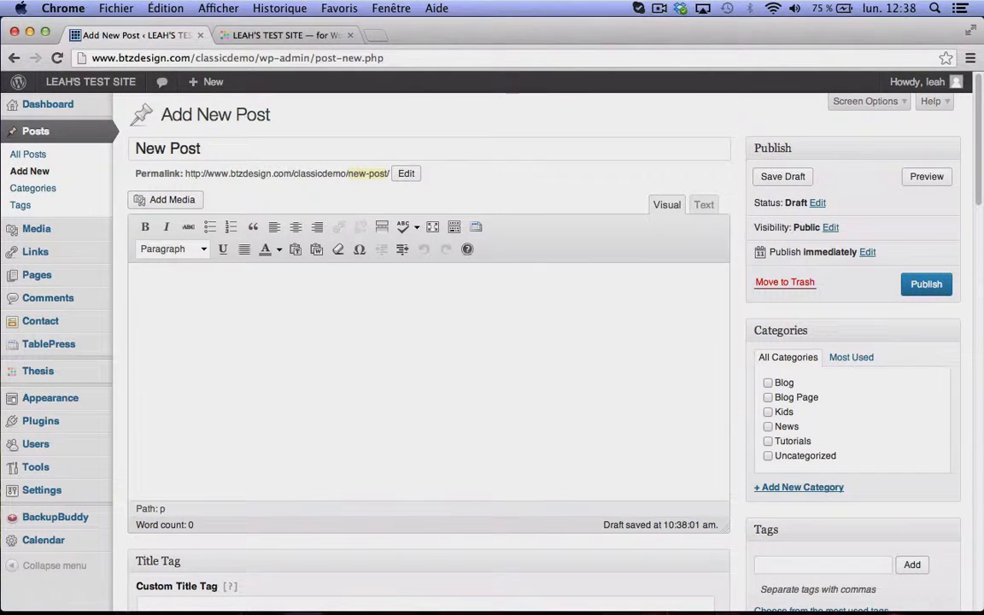
- Insert the copied "Aliquam varius, massa eget…" text with Paste from Word, and add the line "you type directly into the box" below it
key("super+Tab")
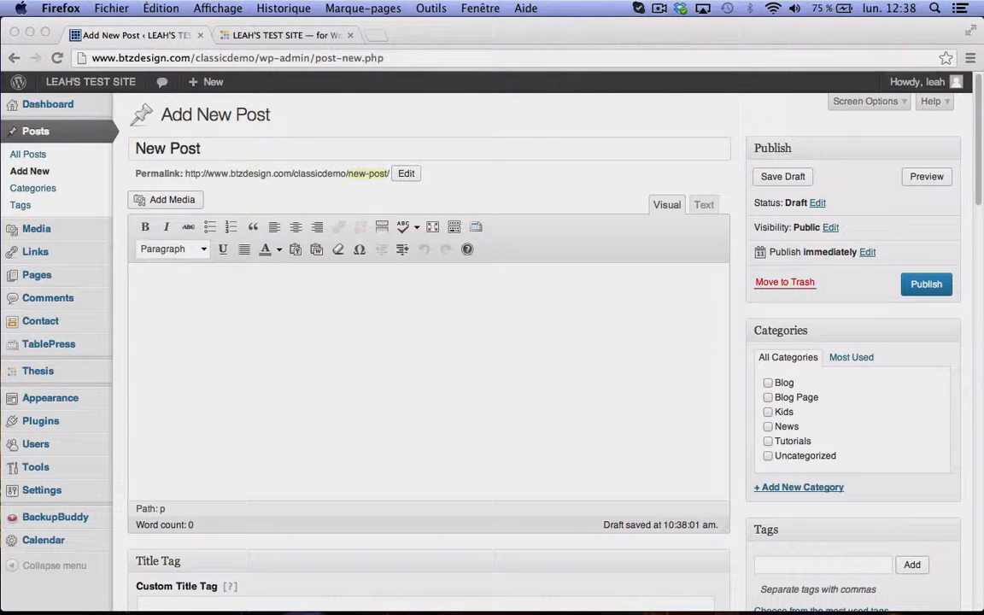
left_click(317, 256)
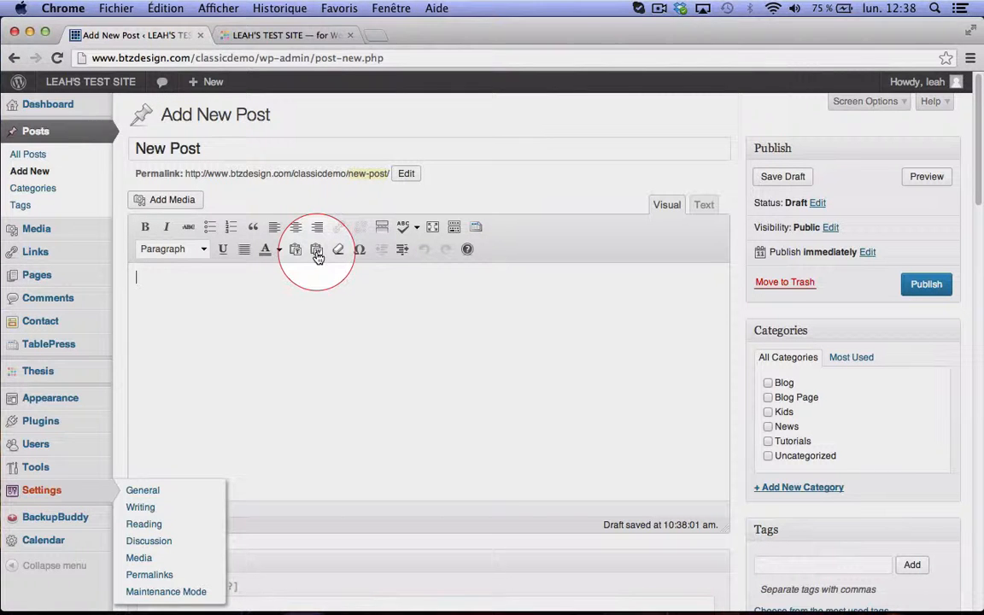
left_click(317, 255)
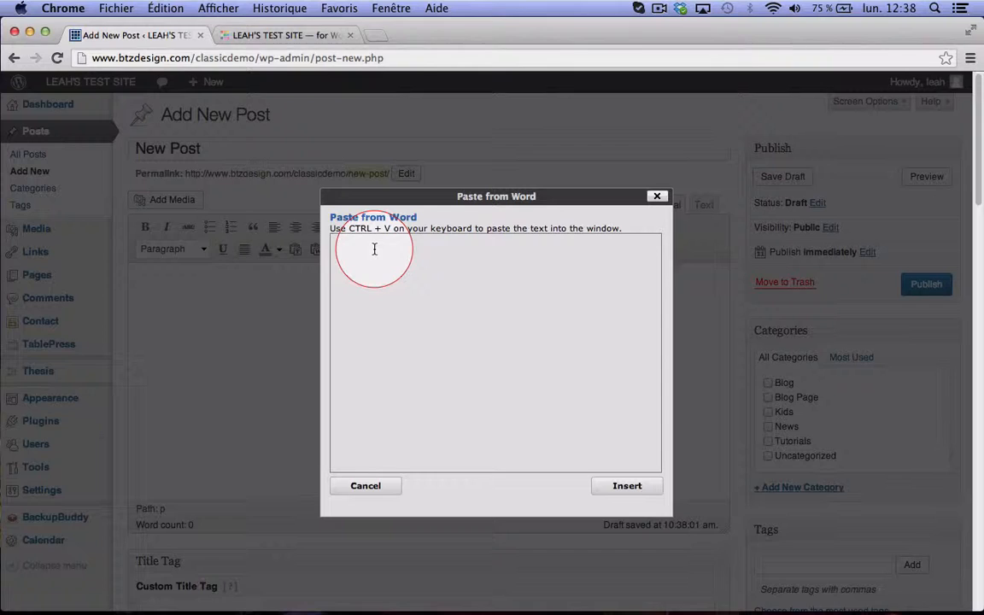
type("Aliquam varius, massa eget pharetra placerat, erat lorem suscipit velit, eu pulvinar nisl dolor vitae lectus. Aenean convallis nulla nunc, quis laoreet quam congue at. Nullam pulvinar risus eu libero pellentesque hendrerit. Vestibulum bibendum neque eu orci dictum tincidunt. In vel vulputate leo. Ut mauris tortor, ultricies a urna non, varius convallis nulla. Ut ac nunc mollis arcu fermentum sollicitudin et sit amet nunc. Curabitur tincidunt dui interdum justo porta, ut fermentum magna porta. Aliquam ullamcorper sed dolor sit amet aliquam. Duis ut augue quis nunc vehicula condimentum. Pellentesque a odio dolor. Phasellus porttitor scelerisque nunc at mattis. Vivamus dictum odio vitae tortor dignissim, nec placerat ipsum tempor. Morbi condimentum tristique turpis, sit amet tempus neque congue eget. Aliquam justo neque, lobortis vitae orci quis, suscipit ultrices felis. Nam risus lectus, laoreet id dapibus id, tempor at sapien.")
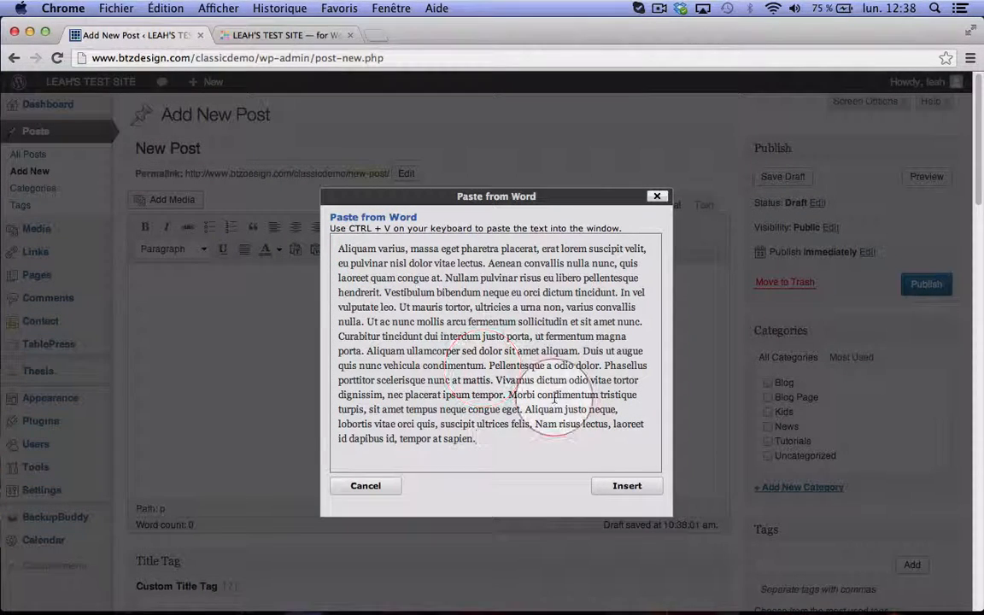
left_click(618, 489)
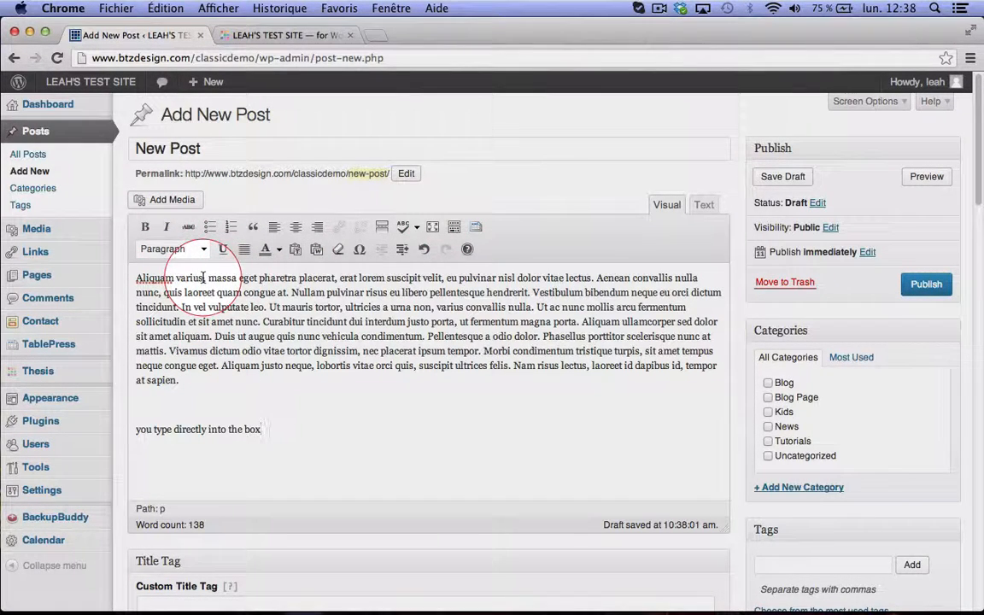
- Split the opening words "Aliquam varius, massa eget pharetra placerat" onto their own line, format them as Heading 2 and end them with a period
left_click(337, 279)
key("Return")
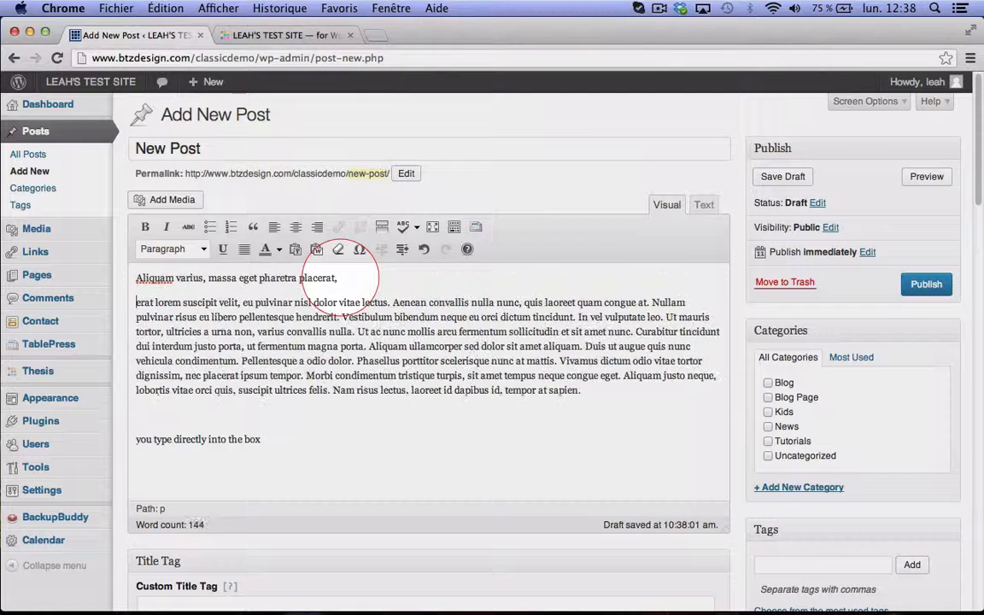
left_click_drag(336, 279, 128, 280)
left_click(145, 248)
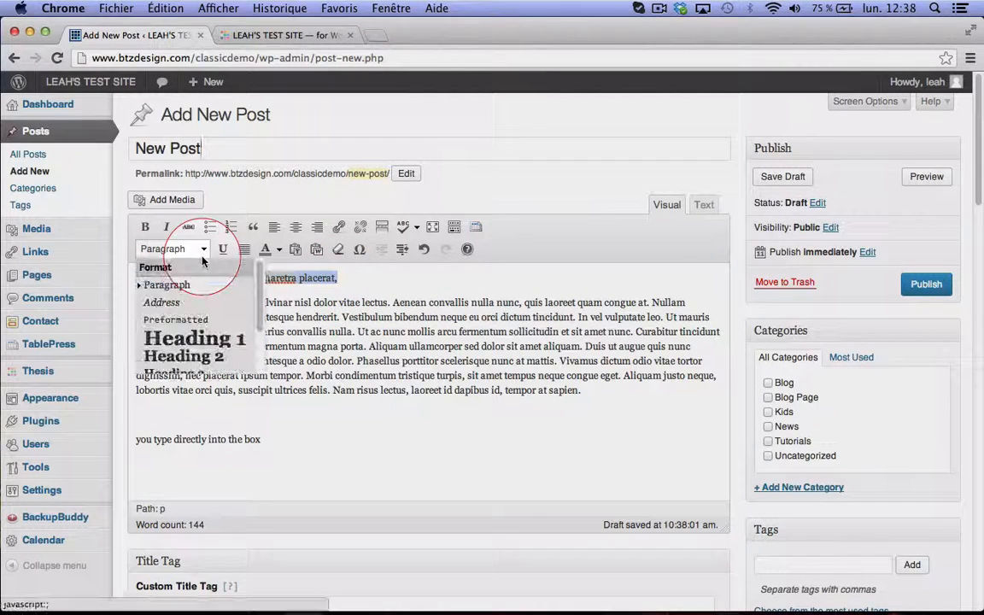
left_click(183, 356)
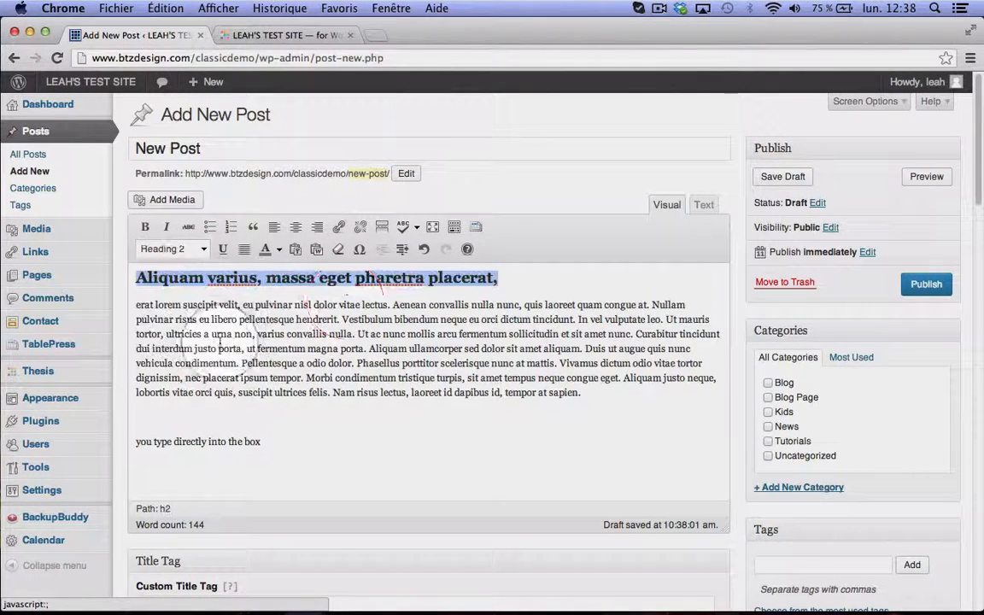
left_click(498, 280)
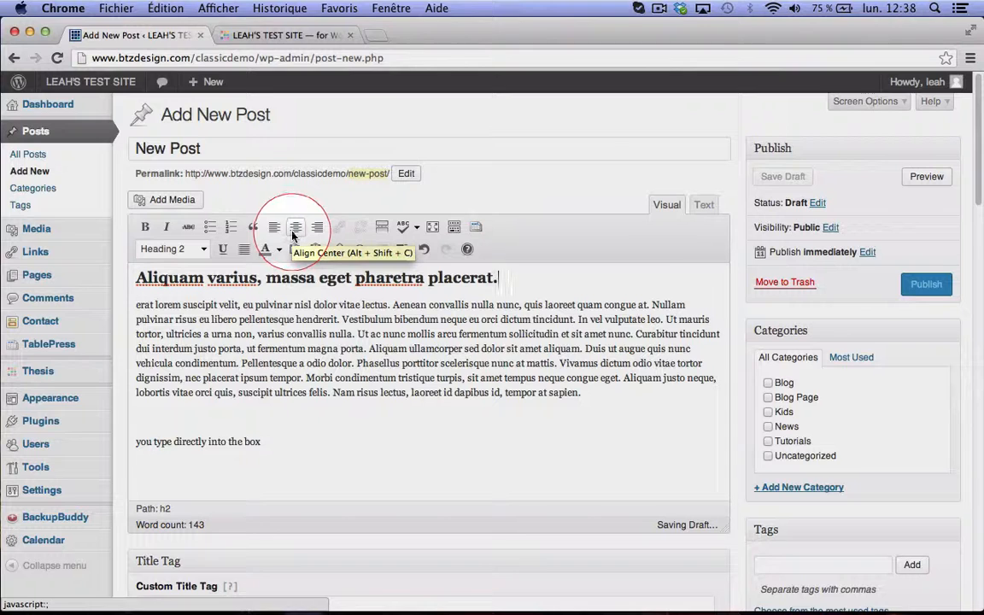
- Link the line "you type directly into the box" to the author's website URL, set to open in a new window/tab
left_click_drag(287, 446, 135, 445)
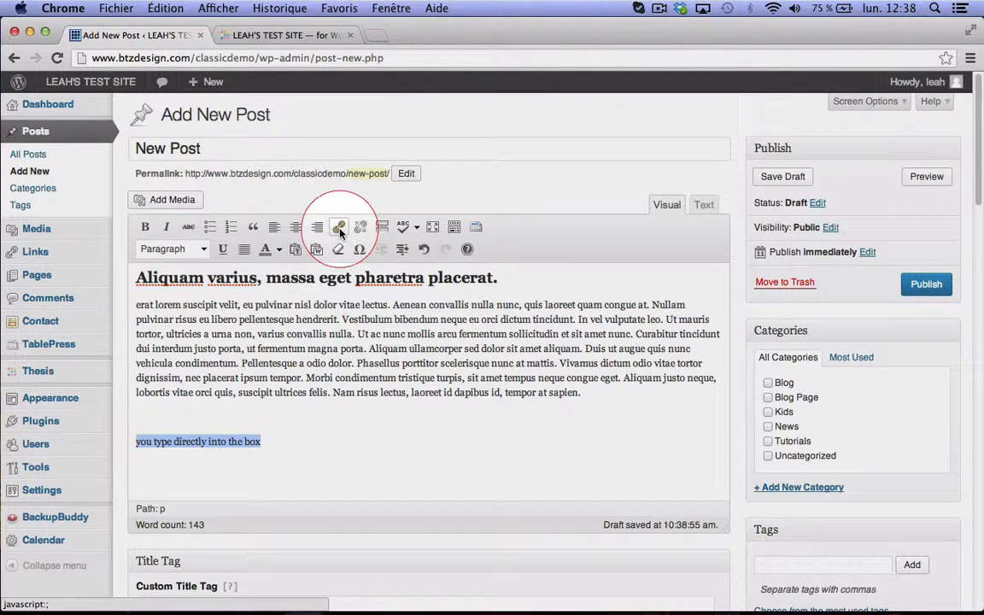
left_click(340, 229)
left_click(409, 307)
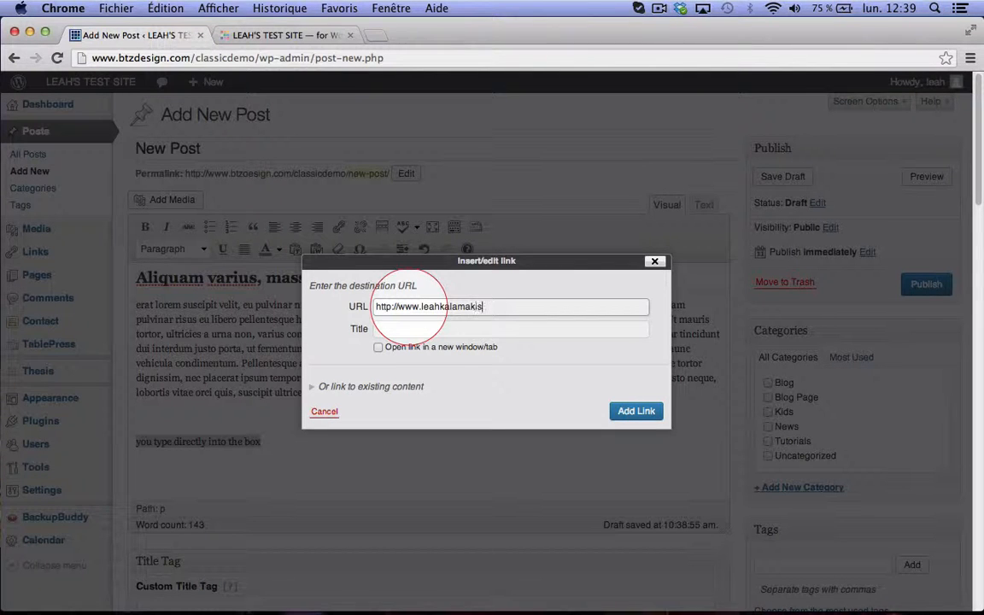
left_click(378, 348)
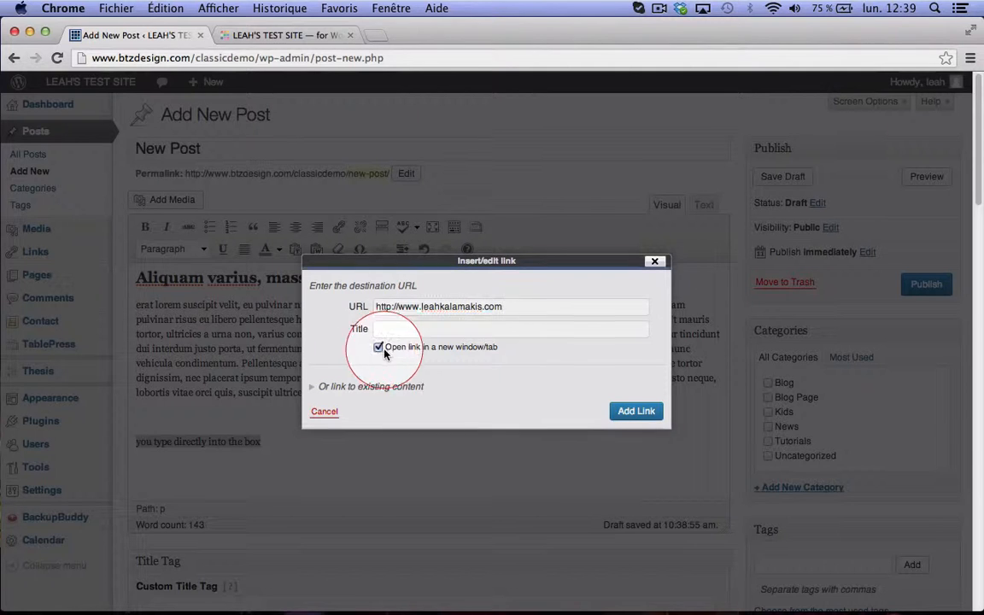
left_click(633, 414)
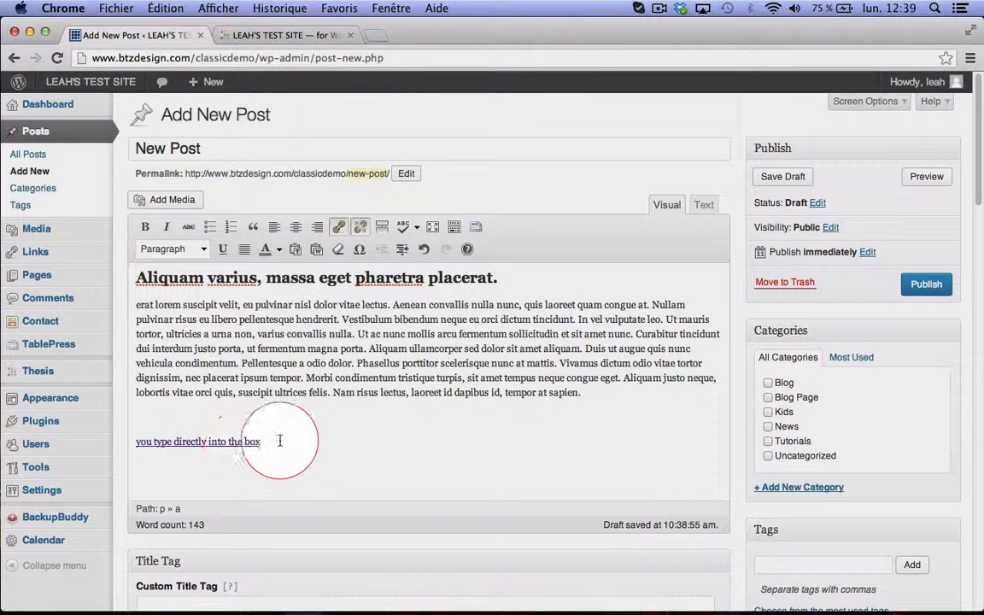
- Split the body text before "Morbi condimentum" into a separate paragraph and format that paragraph as a blockquote
left_click(306, 377)
key("Return")
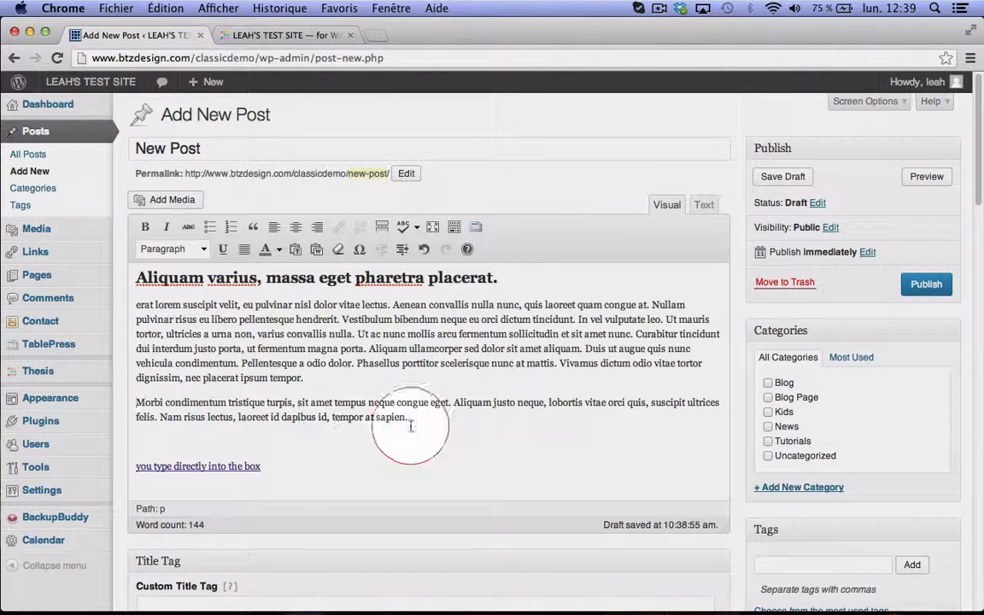
left_click_drag(419, 420, 132, 401)
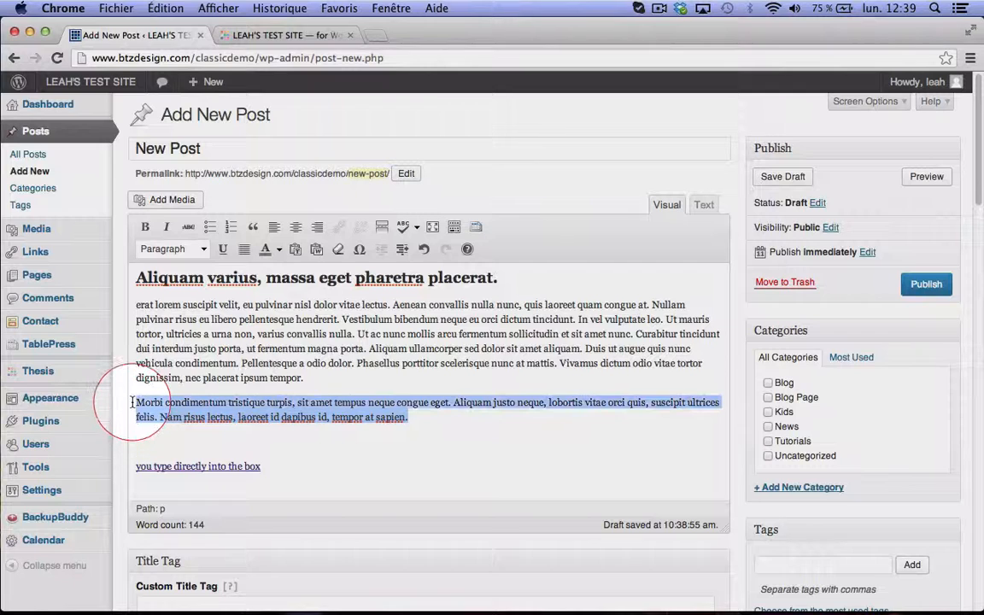
left_click(254, 228)
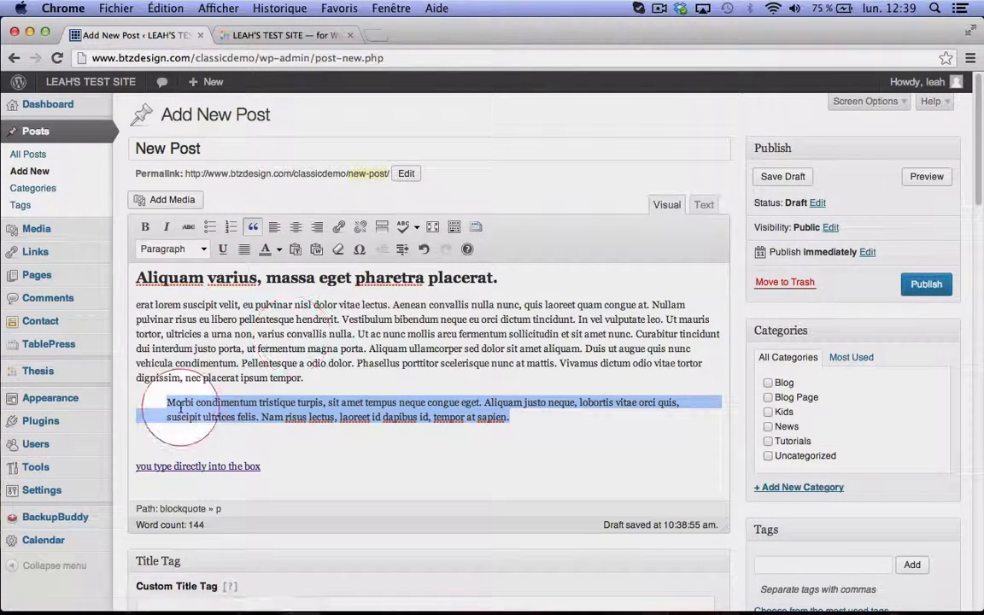
left_click(168, 404)
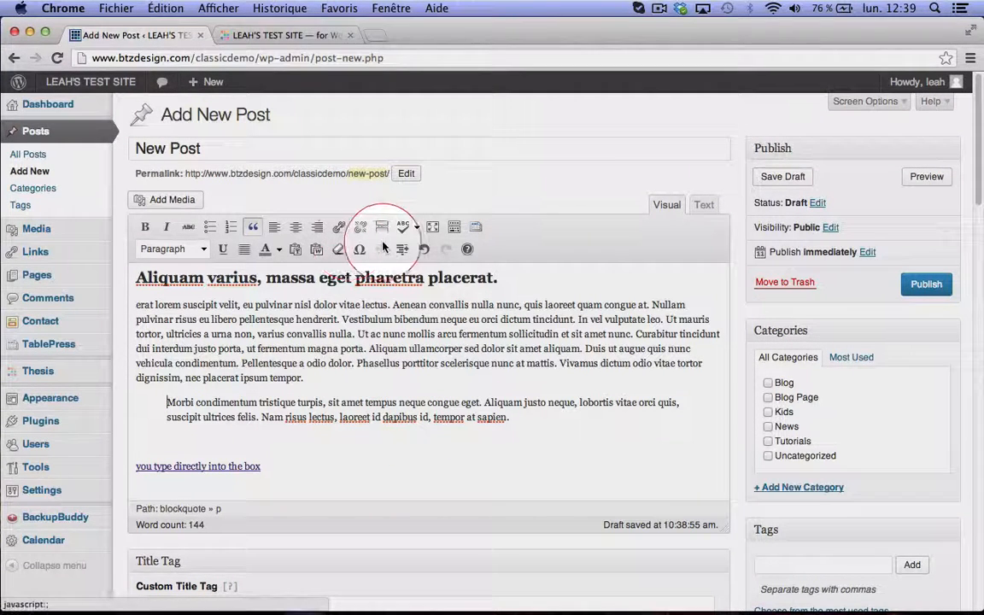
- Toggle the Kitchen Sink formatting row off and on, and review the title tag and meta fields beneath the post editor
left_click(455, 231)
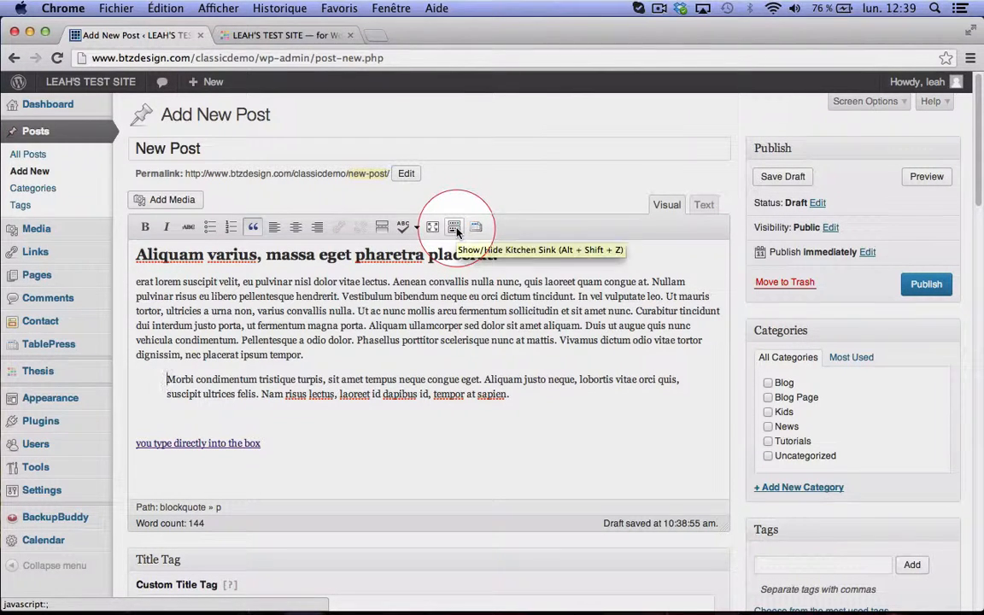
left_click(456, 231)
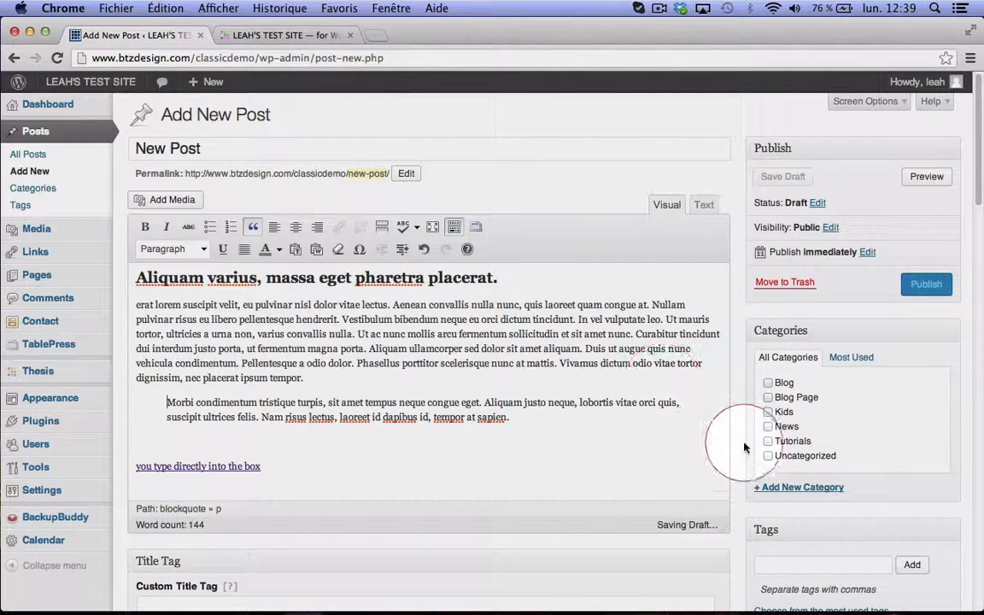
scroll(744, 447, "down", 10)
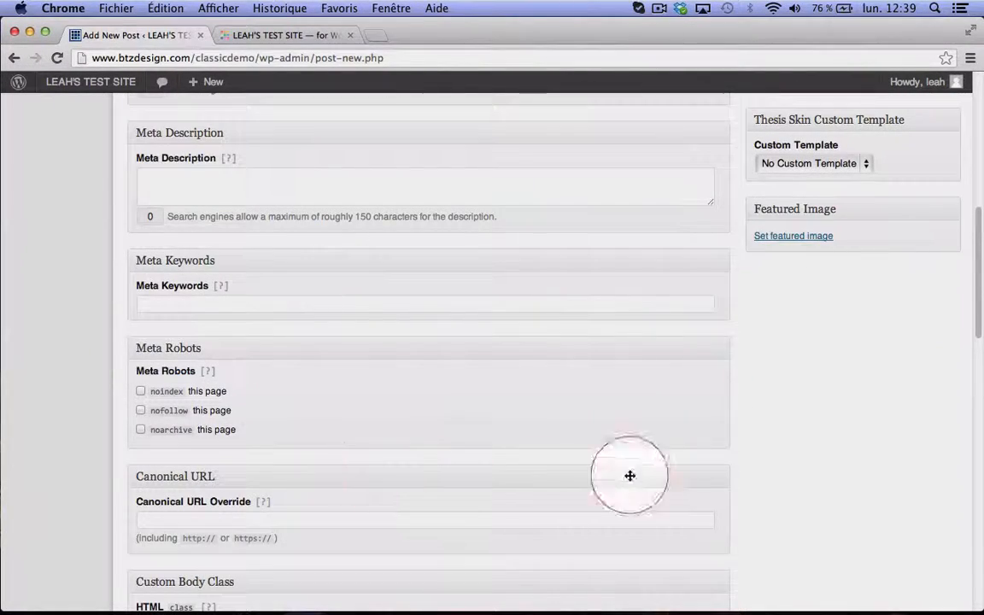
scroll(749, 432, "up", 5)
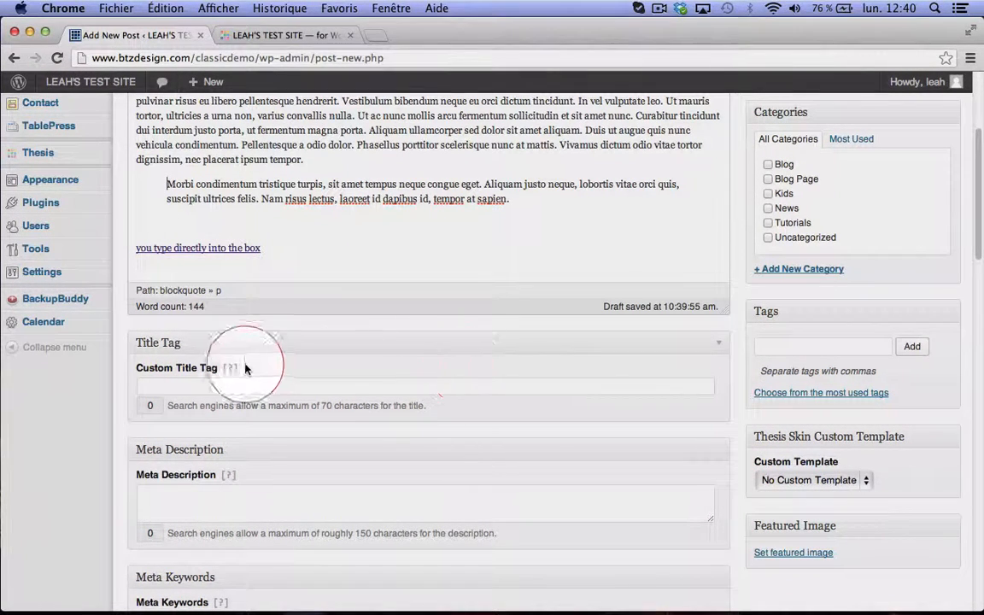
scroll(317, 342, "down", 2)
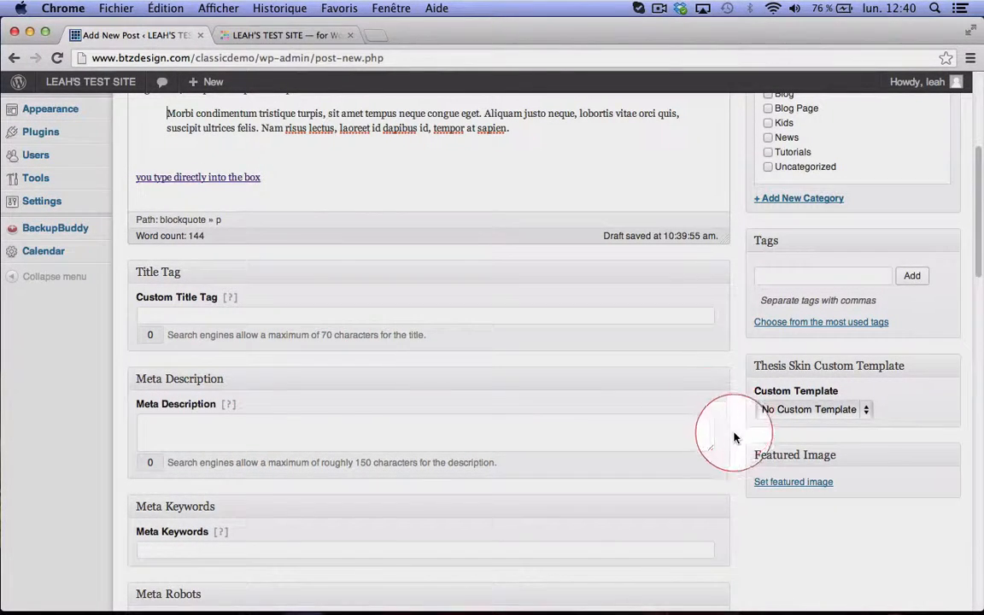
scroll(735, 441, "up", 5)
scroll(736, 441, "up", 3)
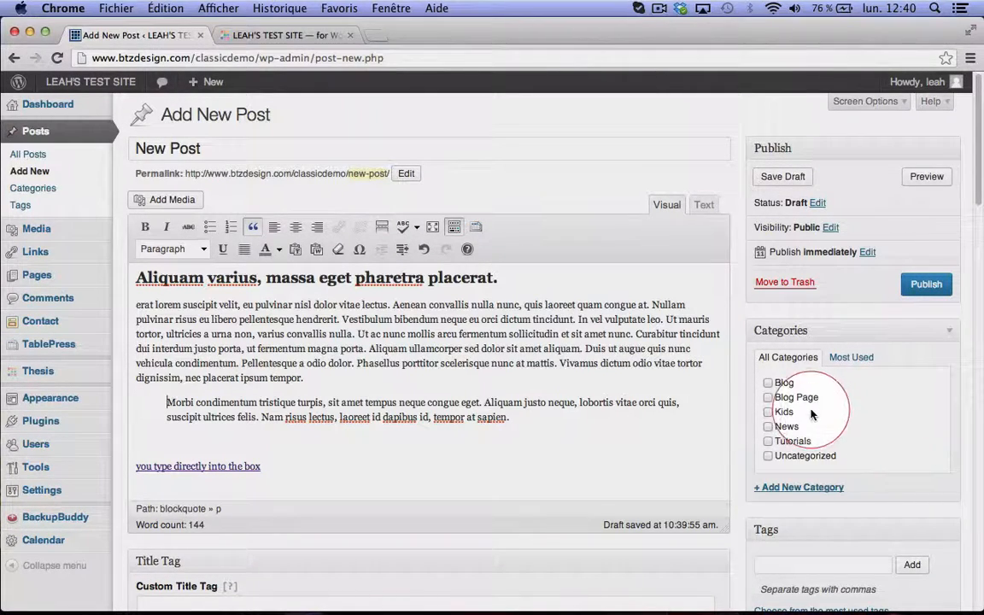
- Assign the post to the Tutorials category and open its publish date for editing
left_click(768, 441)
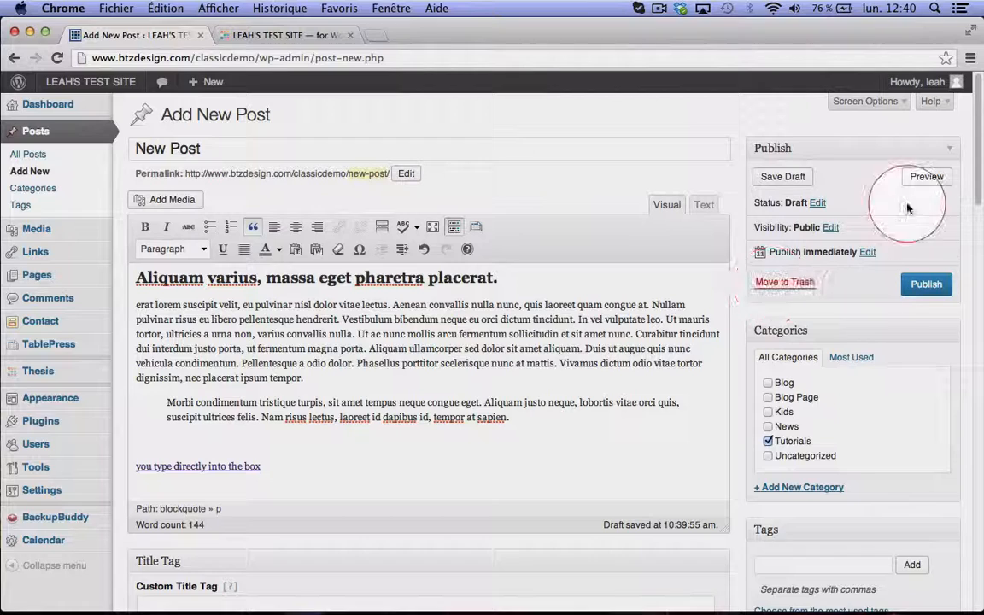
left_click(868, 250)
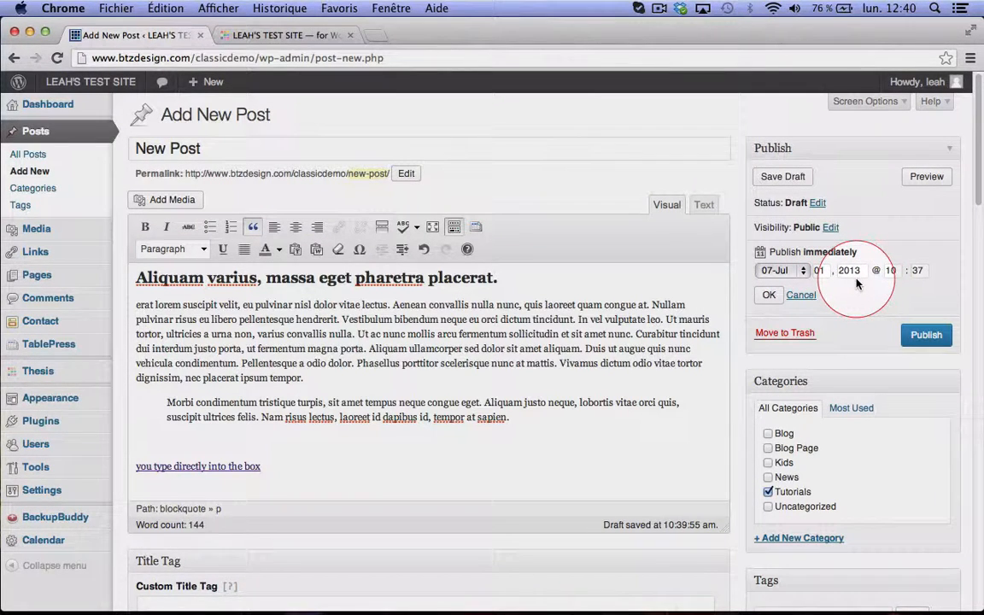
- Enter the tags "tutorials, video" for the post and publish it
scroll(853, 307, "down", 5)
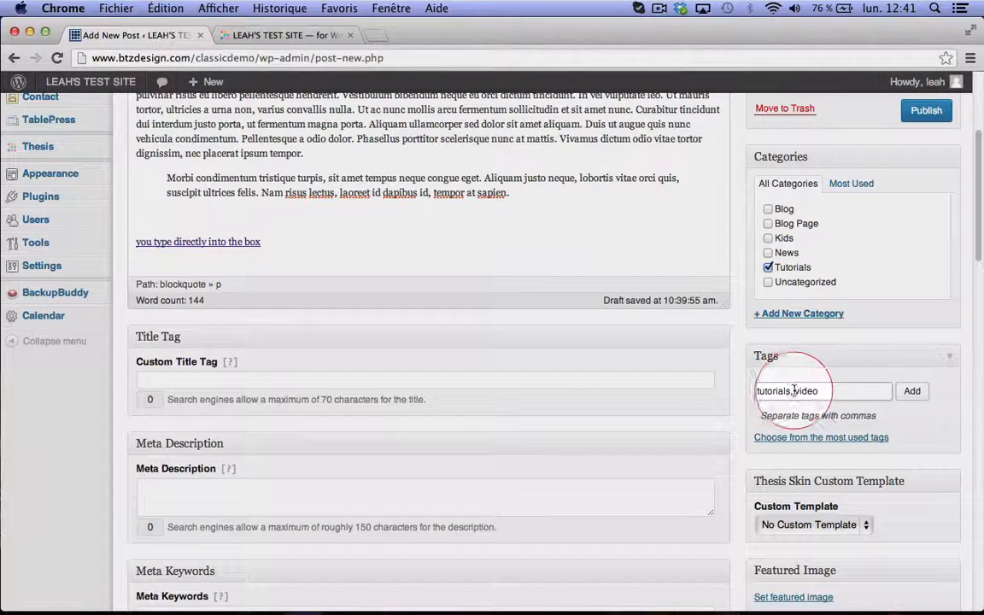
scroll(878, 346, "up", 1)
scroll(878, 346, "up", 5)
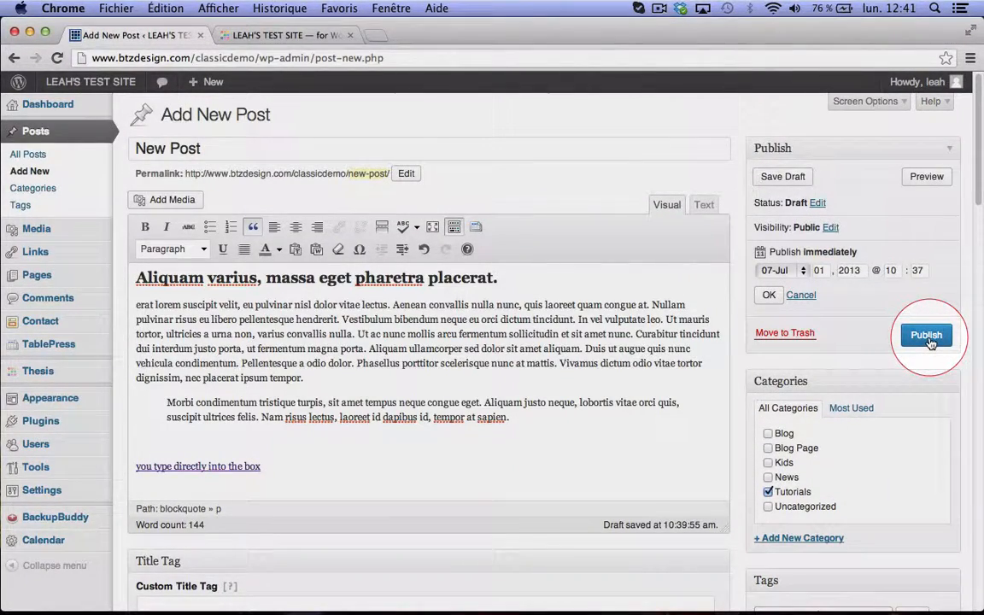
left_click(928, 336)
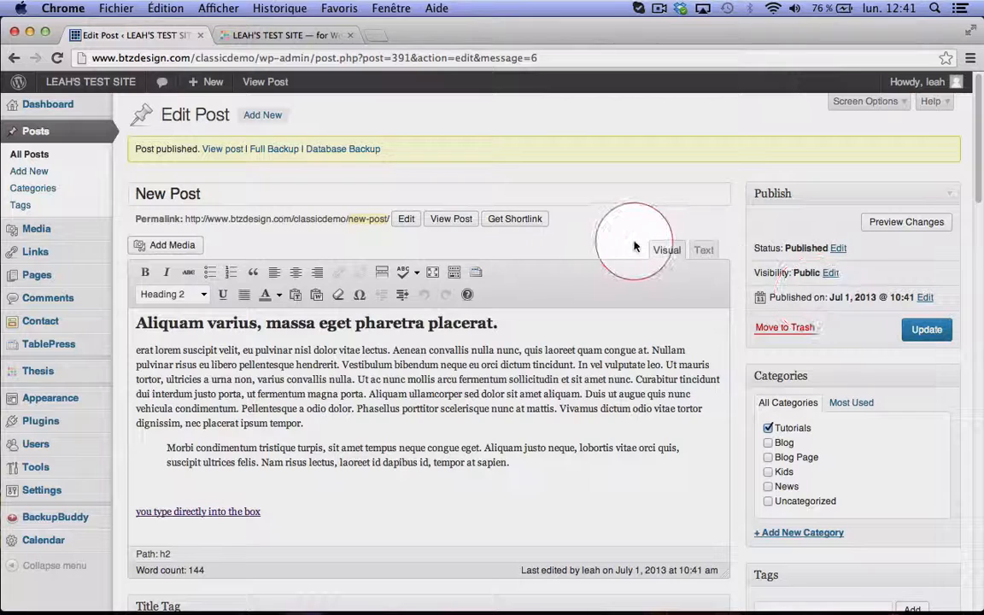
- Open the published post in a new tab and review its heading, blockquote and link on the live site
right_click(219, 152)
left_click(238, 159)
left_click(419, 39)
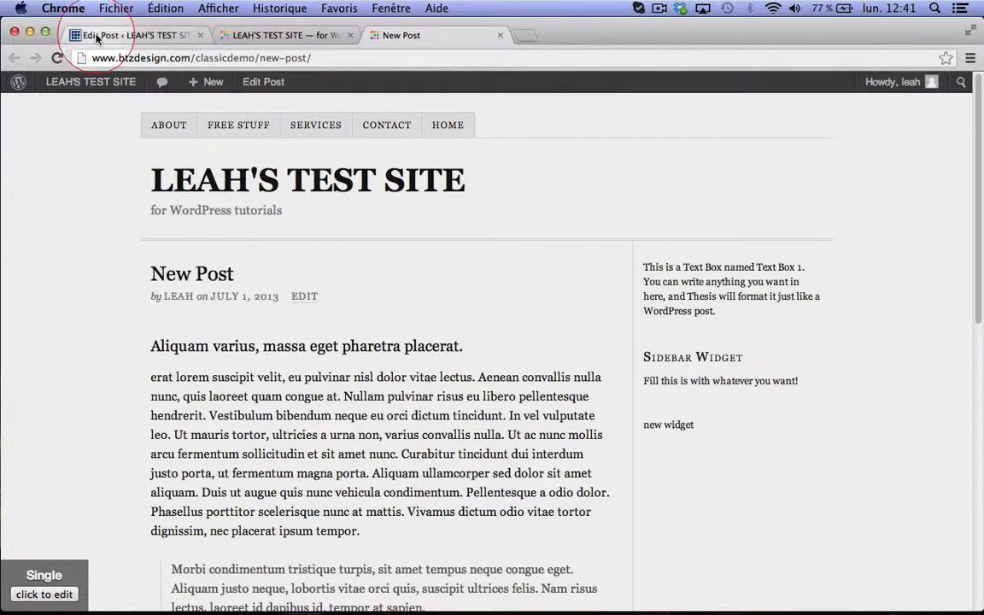
left_click(162, 39)
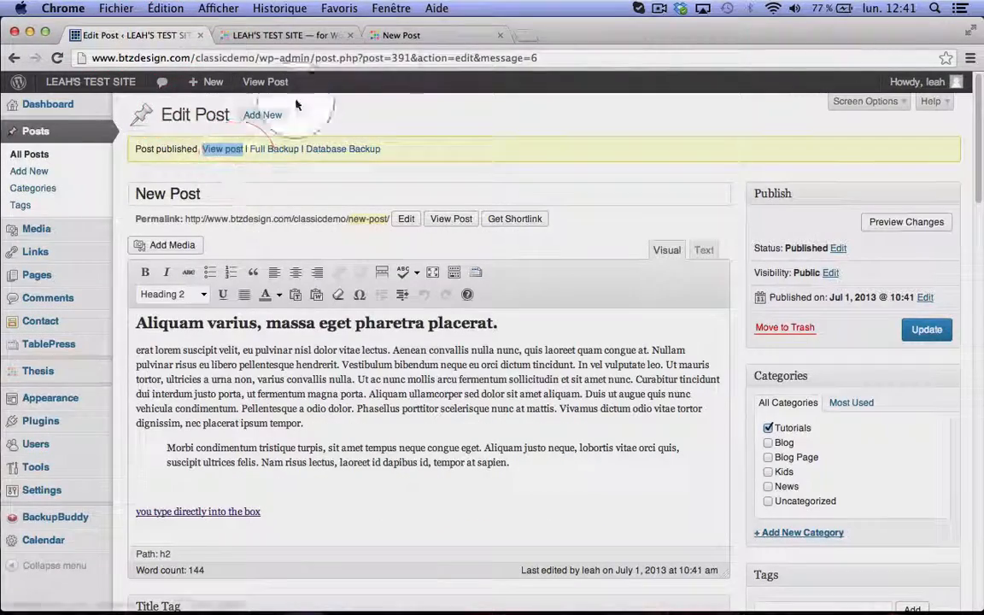
left_click(427, 36)
left_click(594, 268)
scroll(595, 269, "down", 8)
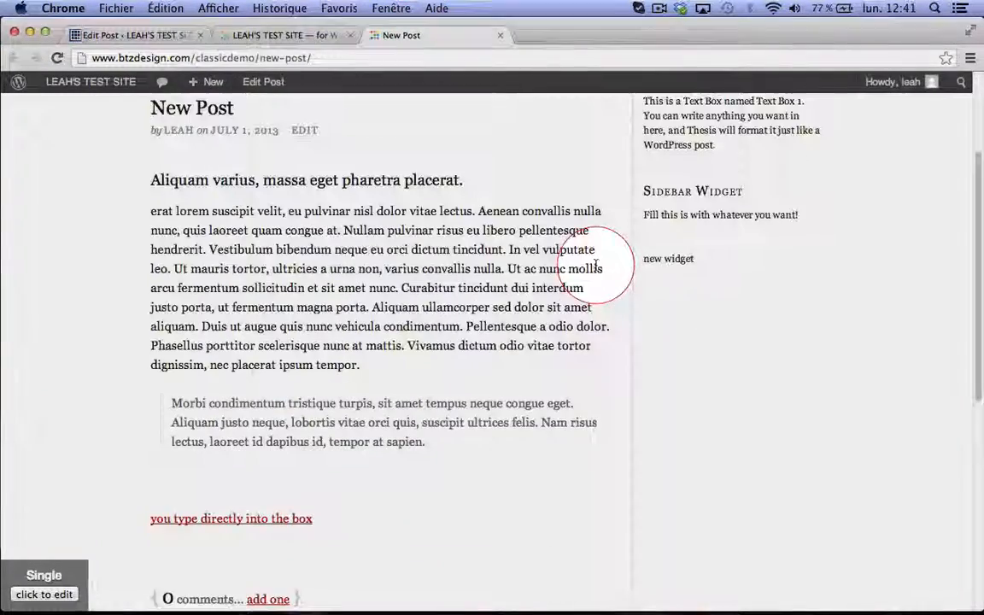
- Go to the site's home page and review where the new post appears relative to the older "What's New With Leah" post
scroll(596, 270, "down", 3)
scroll(596, 270, "up", 10)
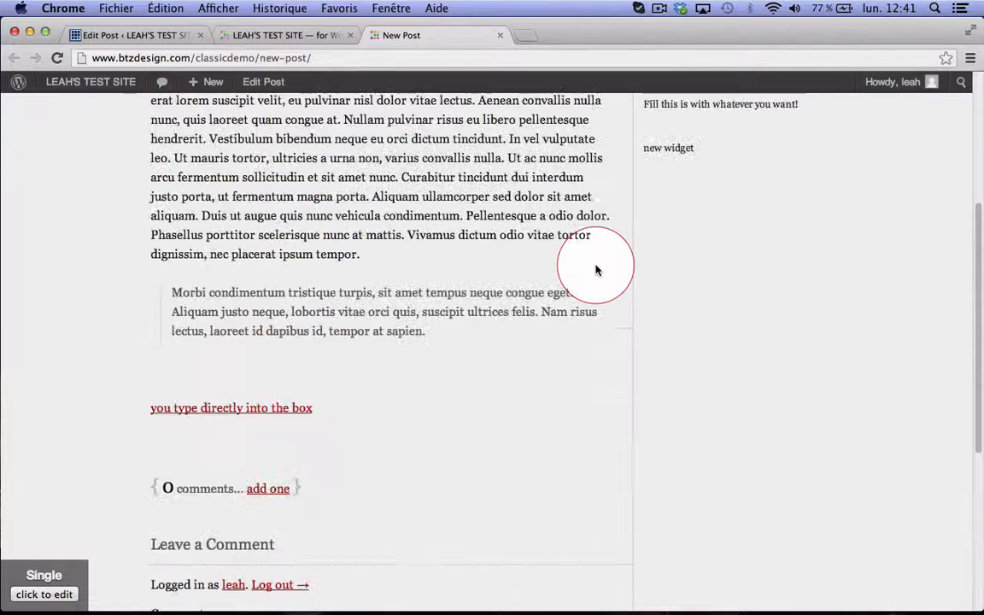
left_click(392, 188)
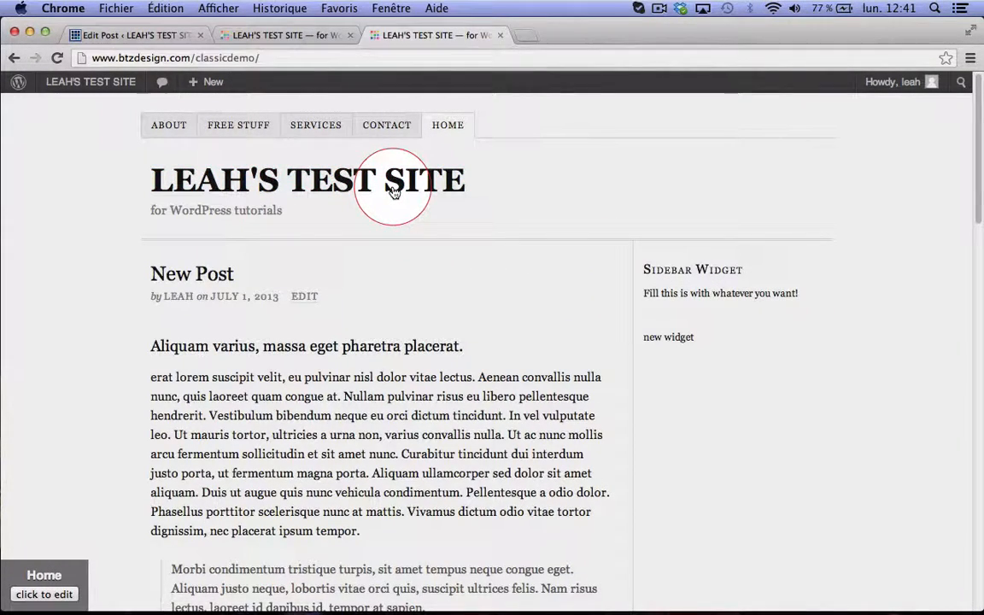
scroll(479, 333, "down", 3)
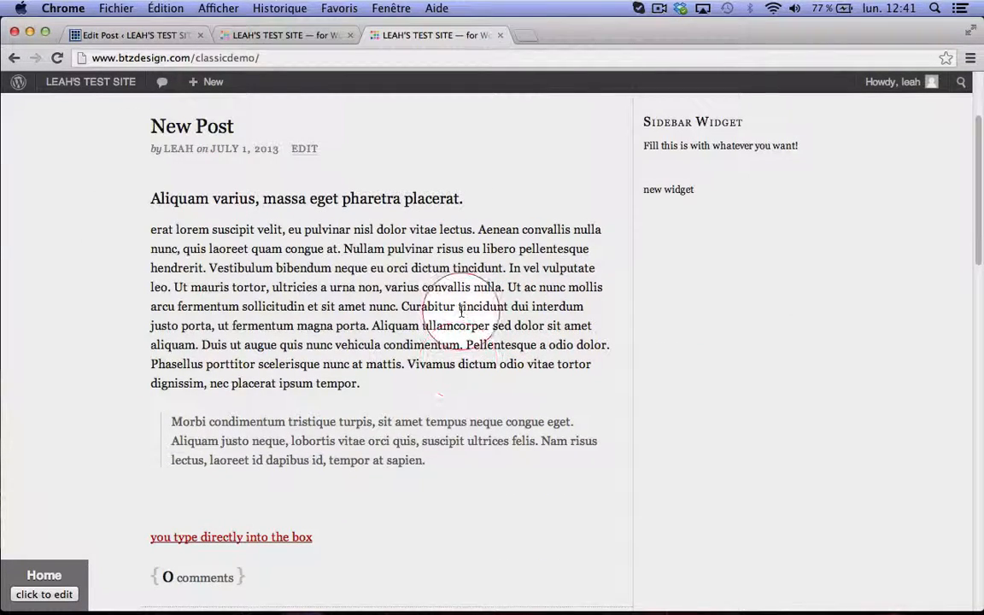
scroll(461, 312, "down", 3)
scroll(463, 312, "down", 3)
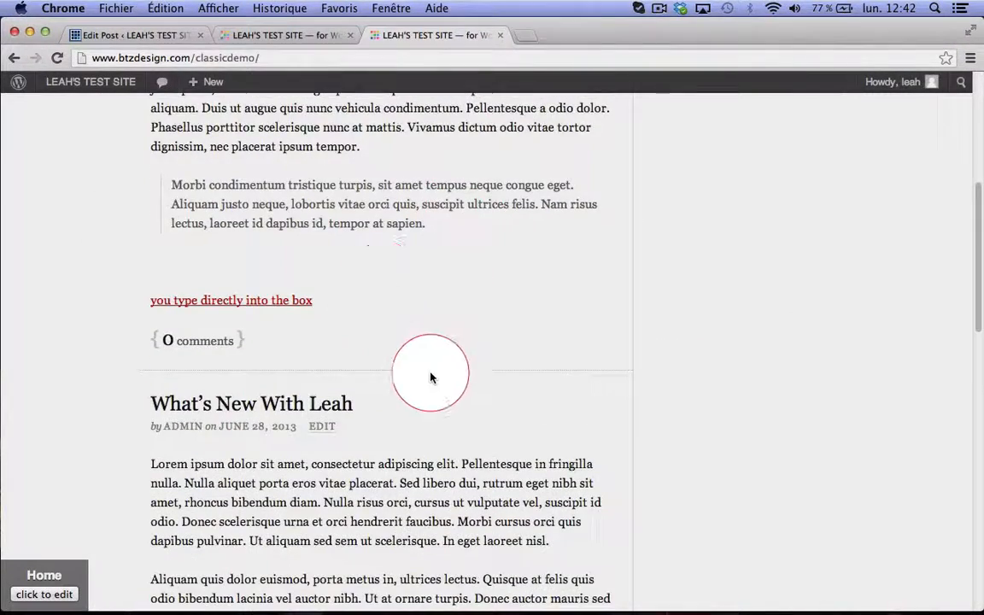
scroll(440, 374, "down", 1)
scroll(282, 363, "down", 8)
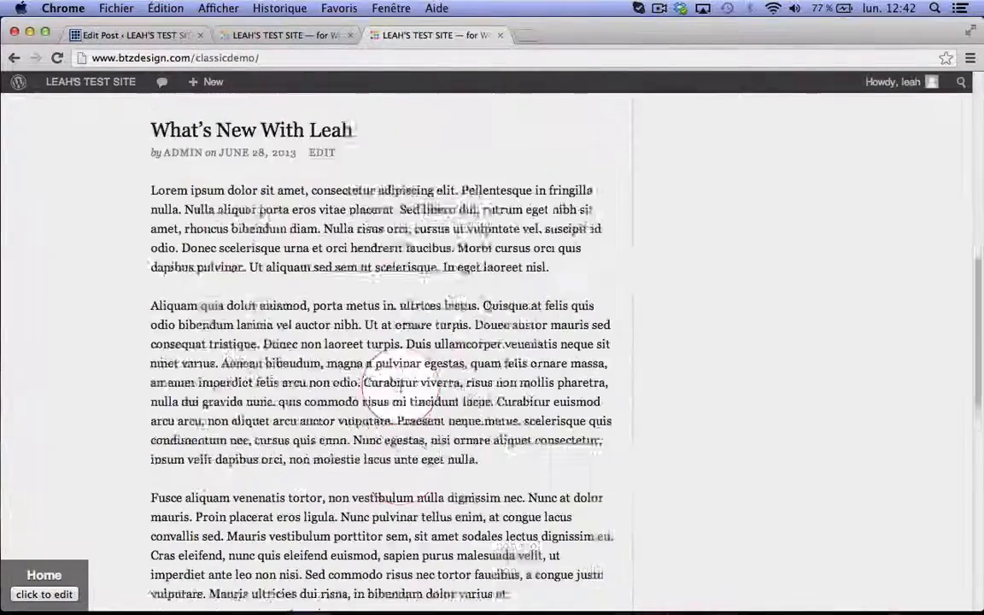
scroll(401, 384, "up", 10)
scroll(401, 390, "up", 5)
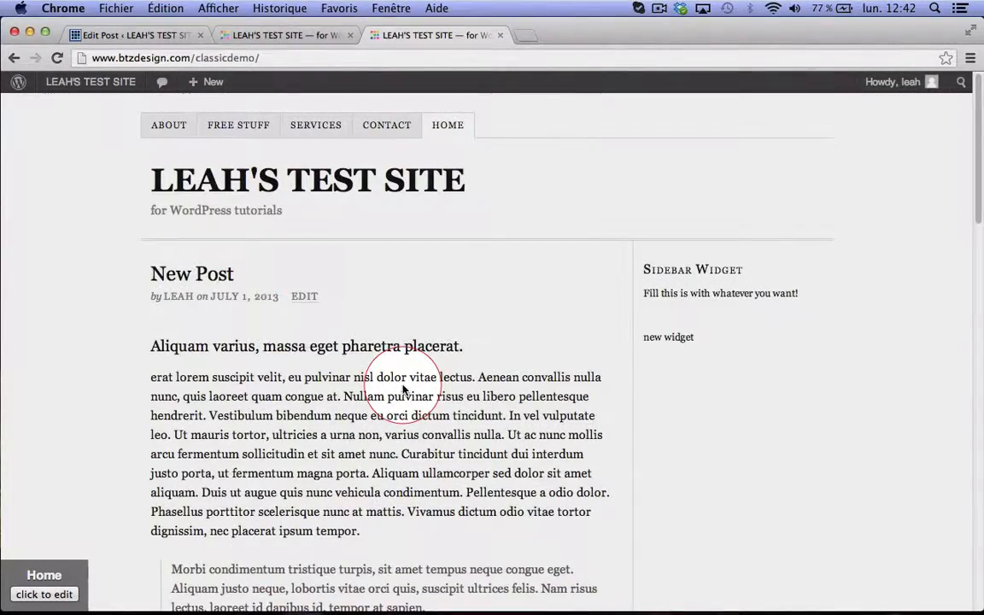
- Highlight the new post's heading and blockquote on the home page to check their formatting, and return to the post's edit screen
scroll(478, 368, "down", 3)
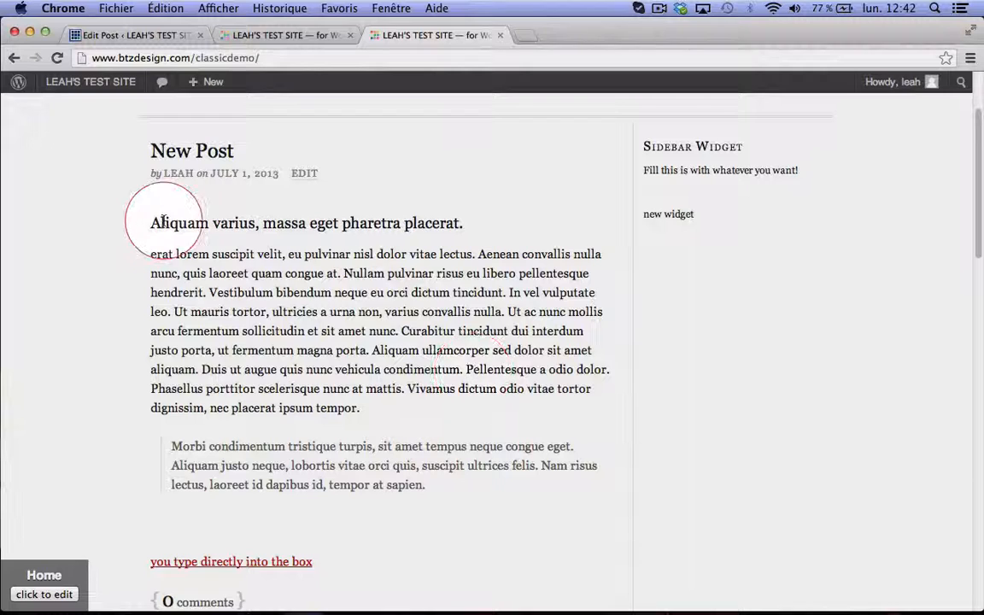
left_click_drag(150, 222, 462, 222)
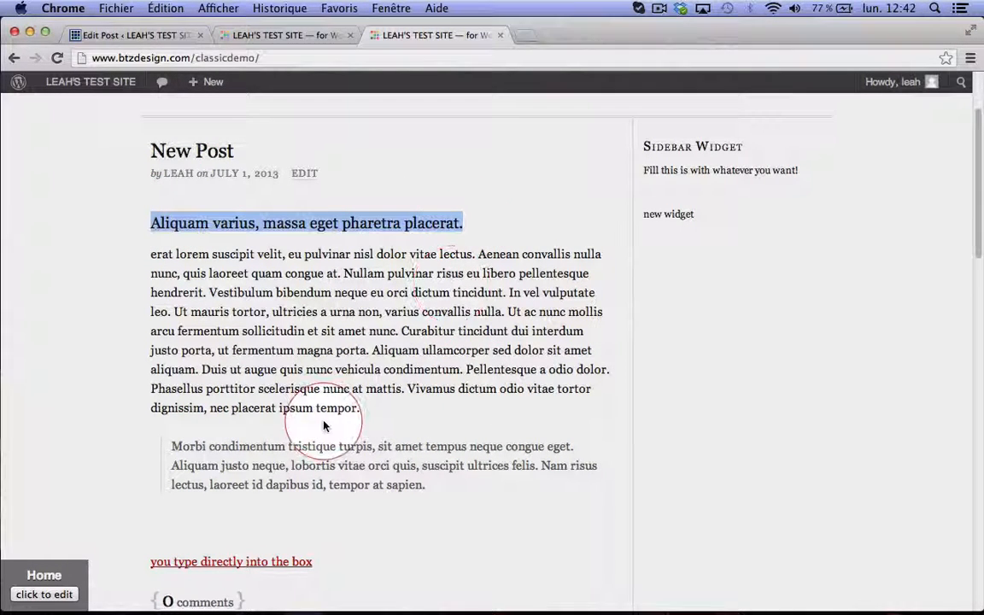
left_click_drag(171, 446, 208, 455)
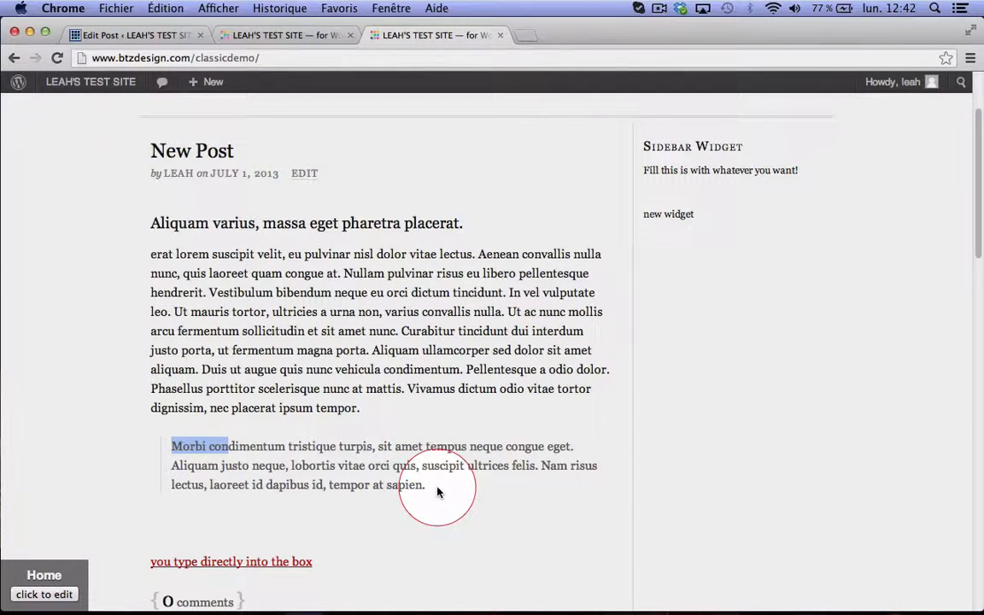
left_click_drag(437, 492, 169, 445)
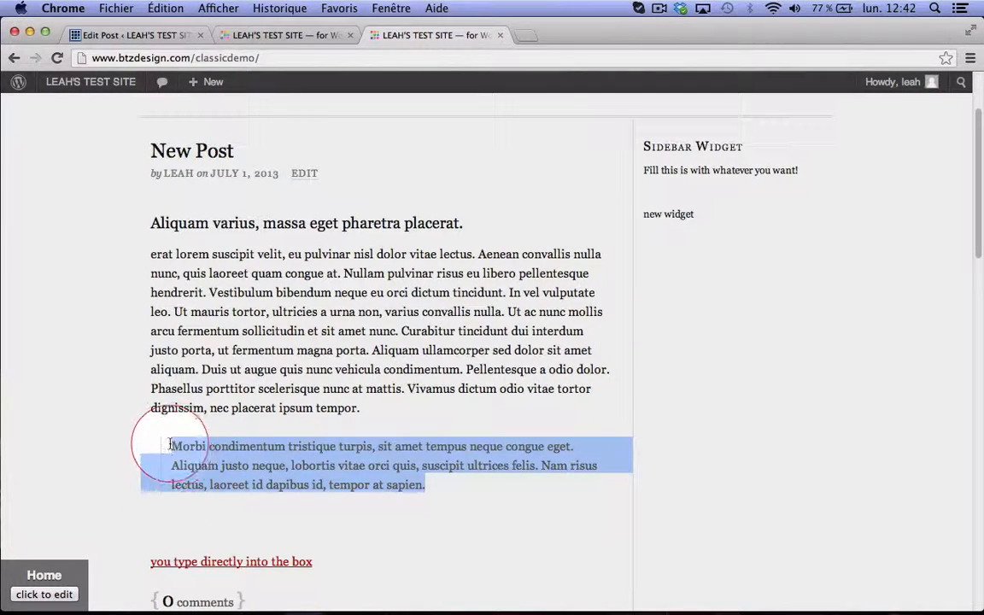
scroll(484, 483, "down", 2)
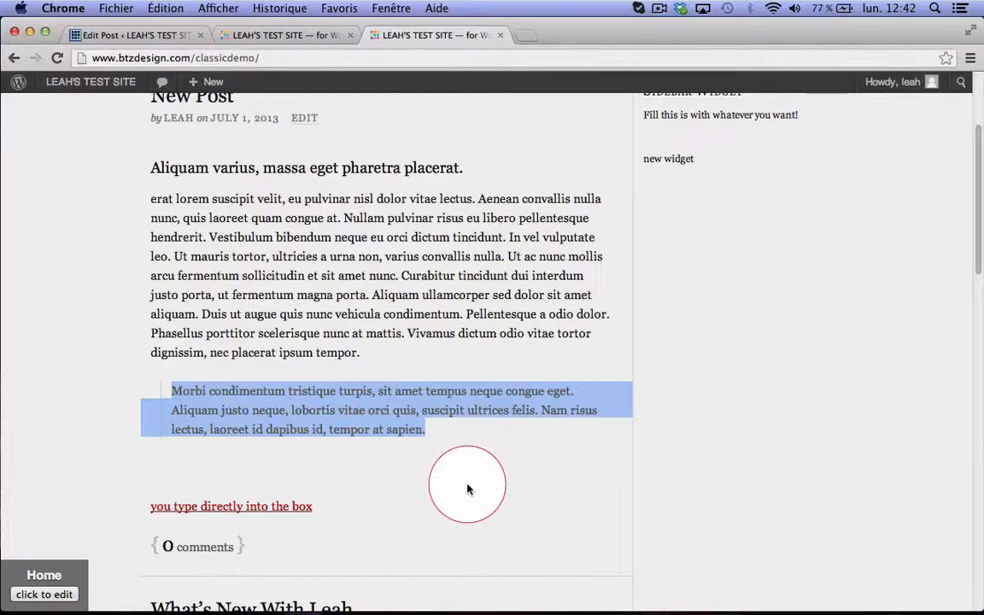
scroll(467, 489, "up", 5)
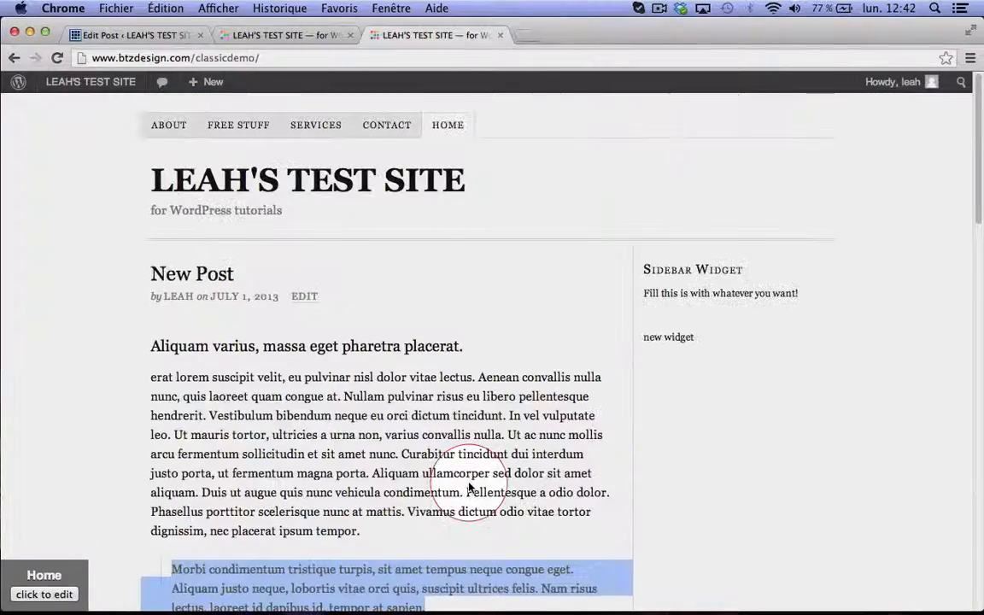
left_click(136, 35)
left_click(595, 450)
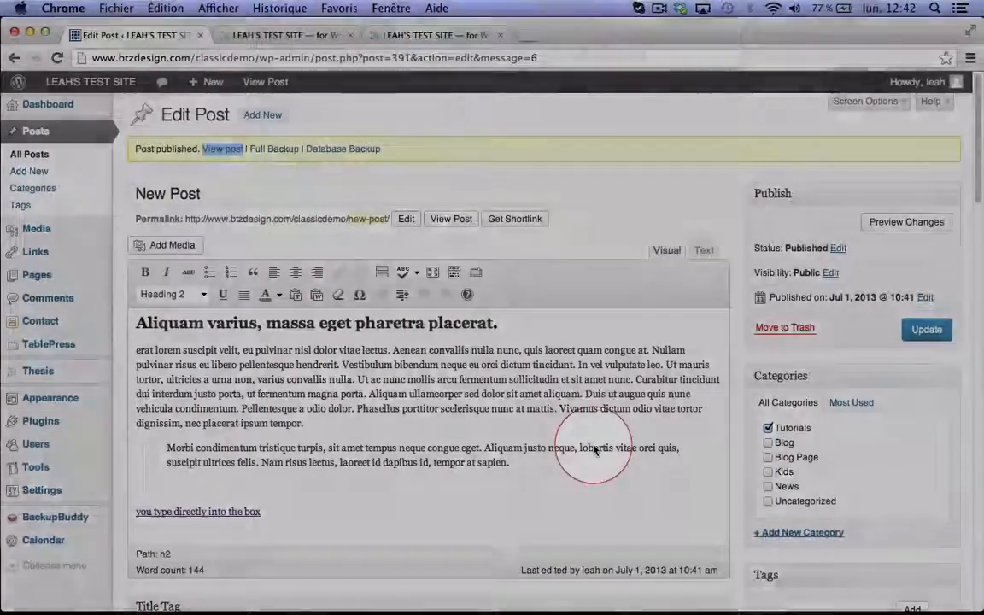